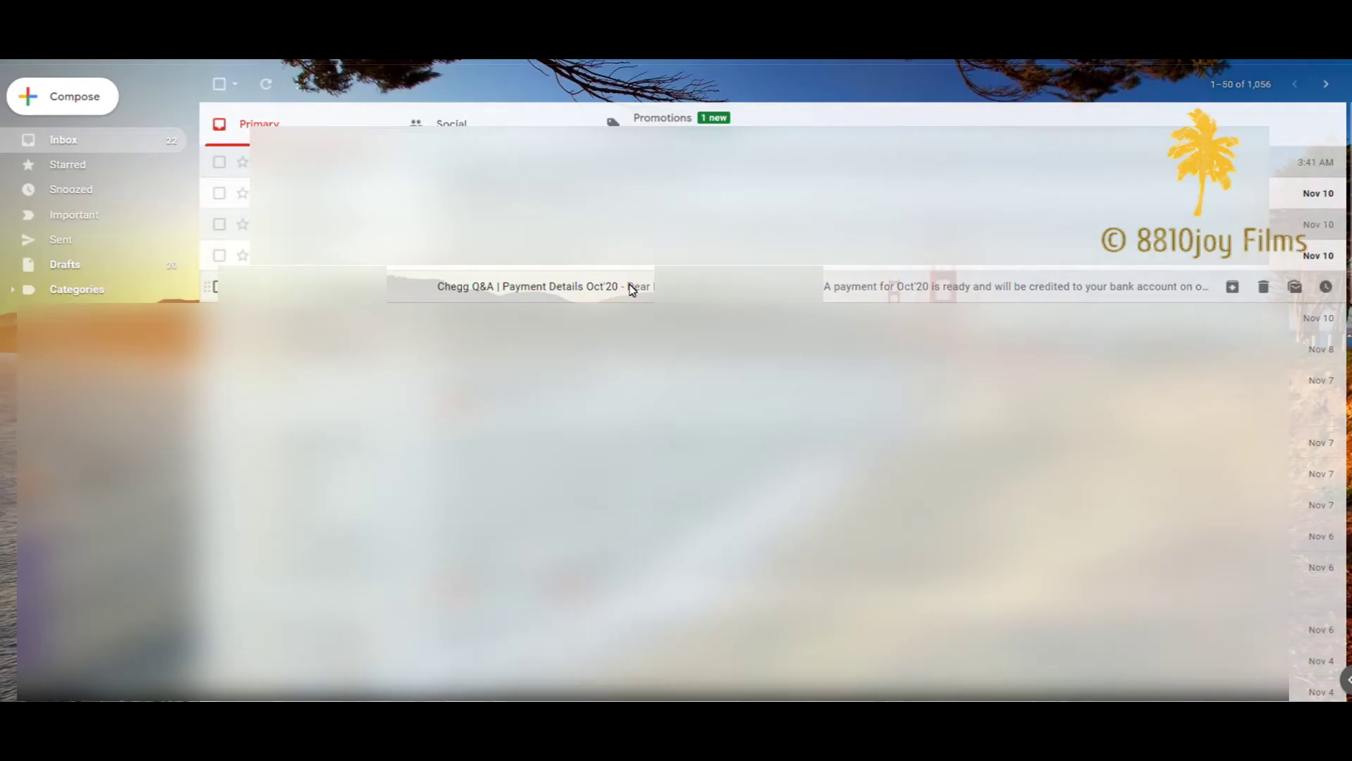
Open the 'Chegg Q&A | Payment Details Oct'20' email from the Gmail inbox
click(630, 287)
scroll(630, 317, down, 5)
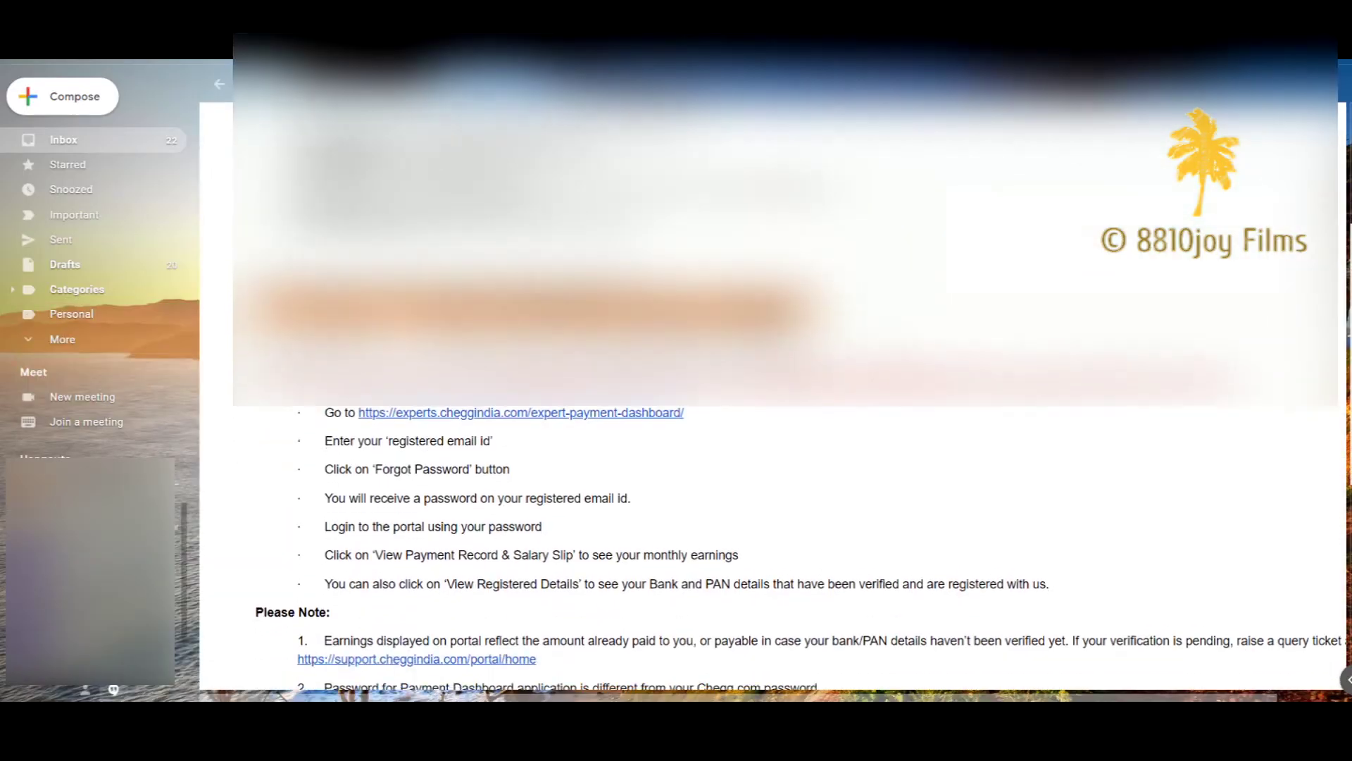
scroll(771, 423, down, 3)
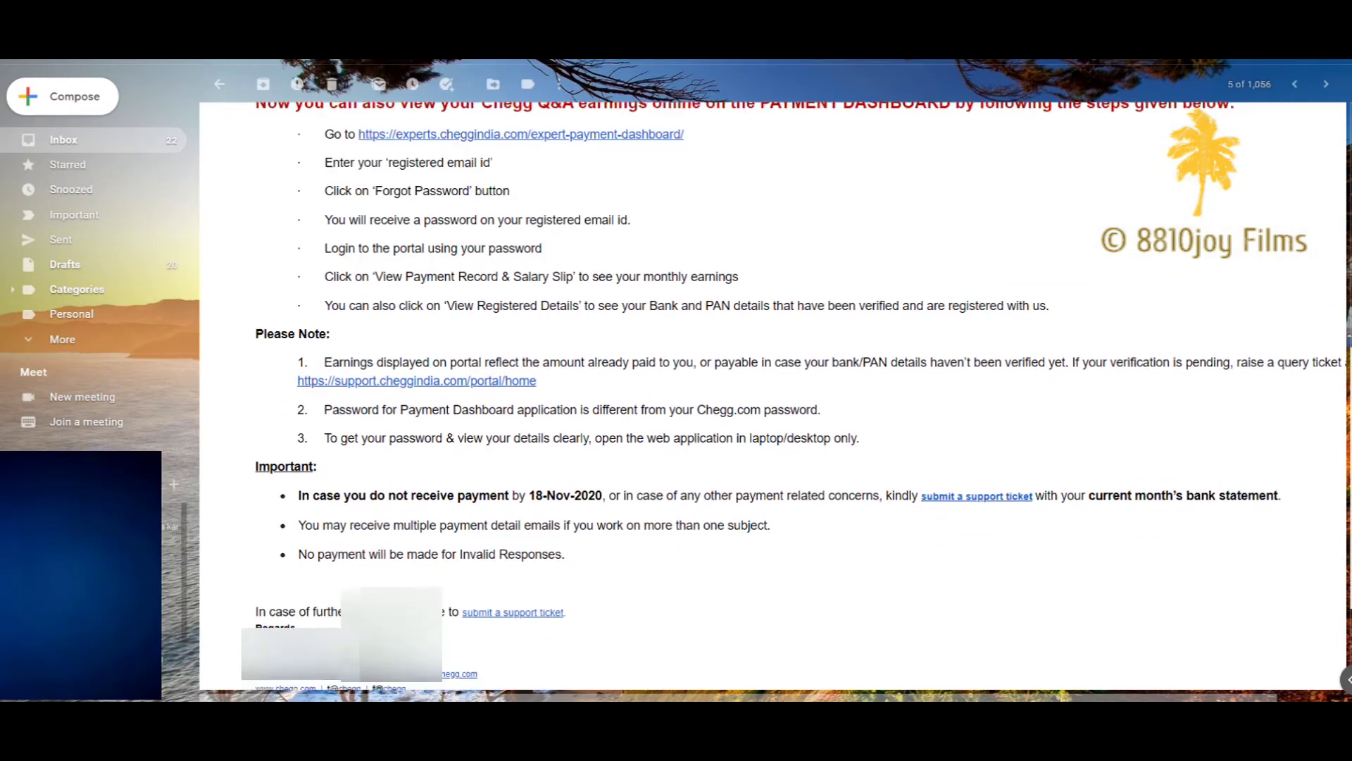
scroll(792, 397, down, 1)
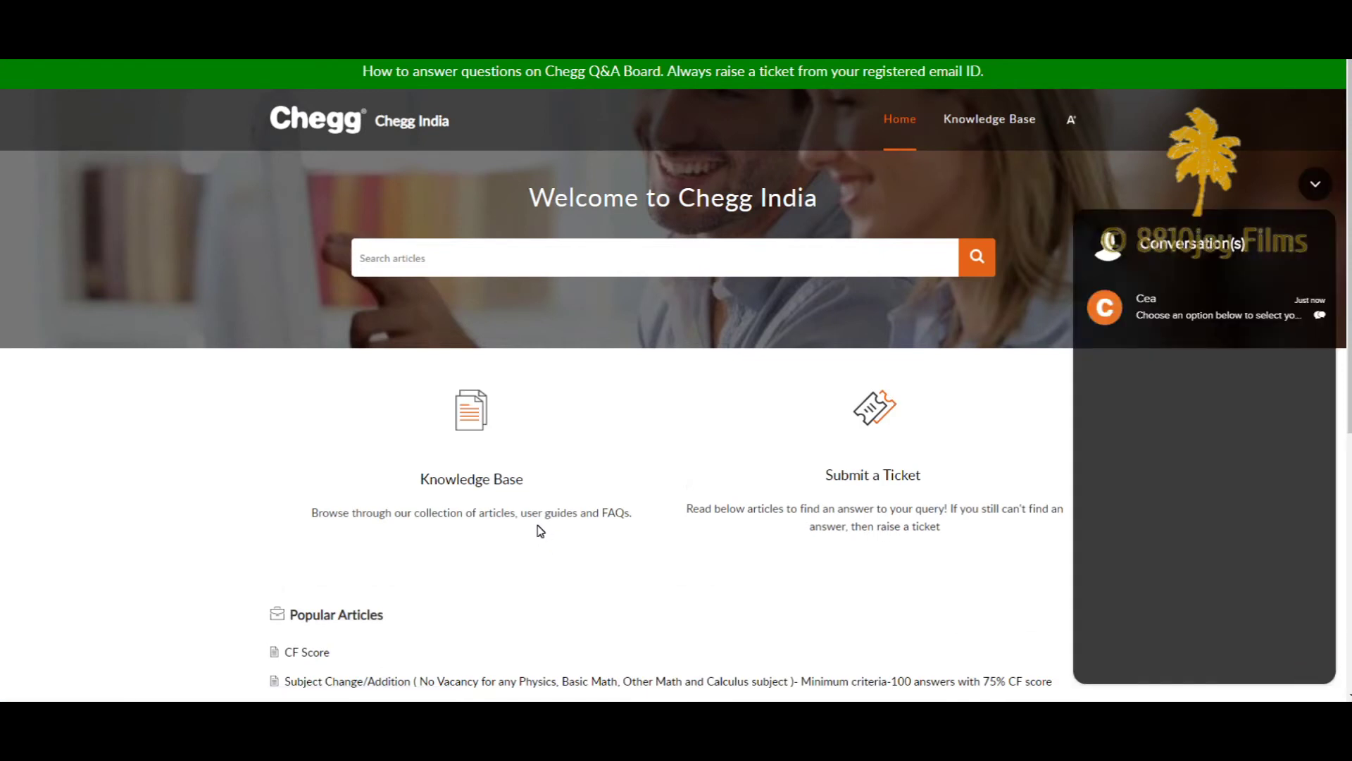
scroll(538, 530, down, 2)
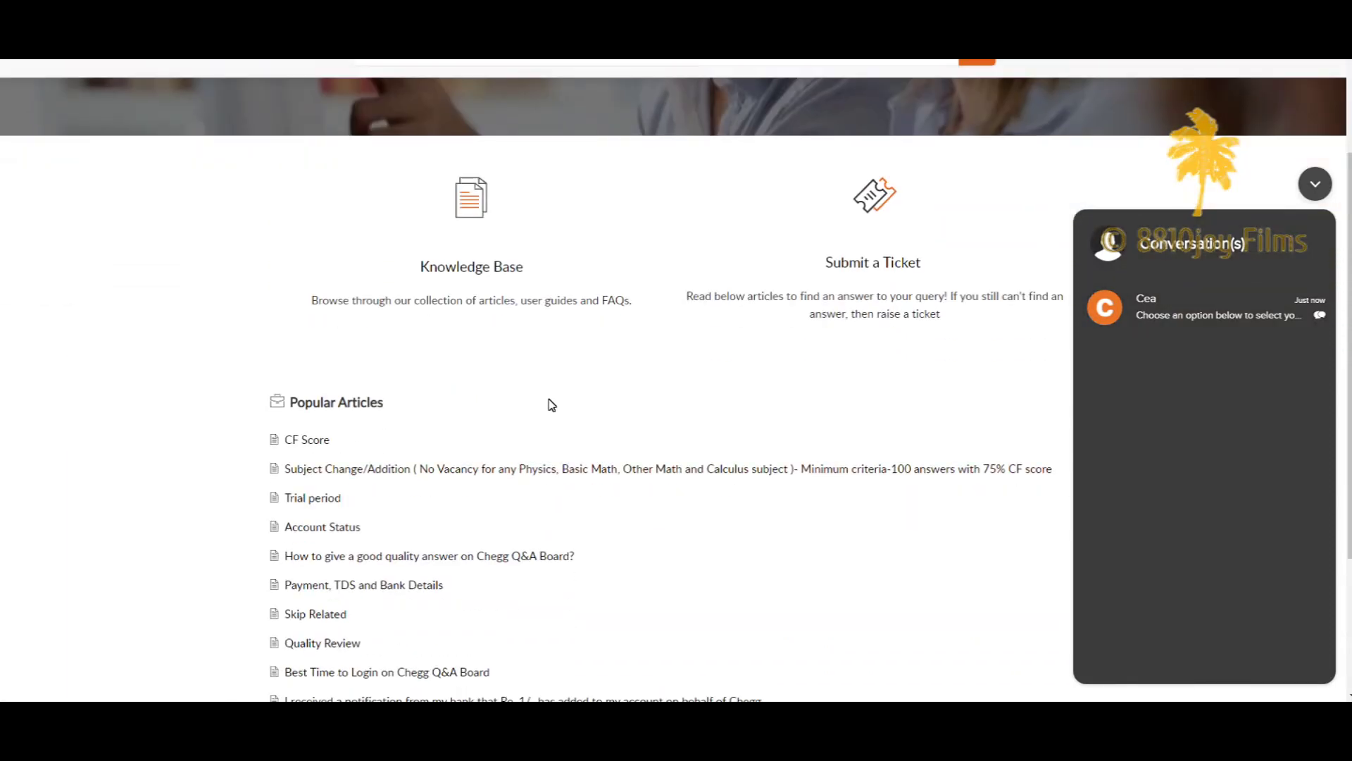
Collapse the chat conversations panel and bring up the Submit a Ticket form
click(1315, 184)
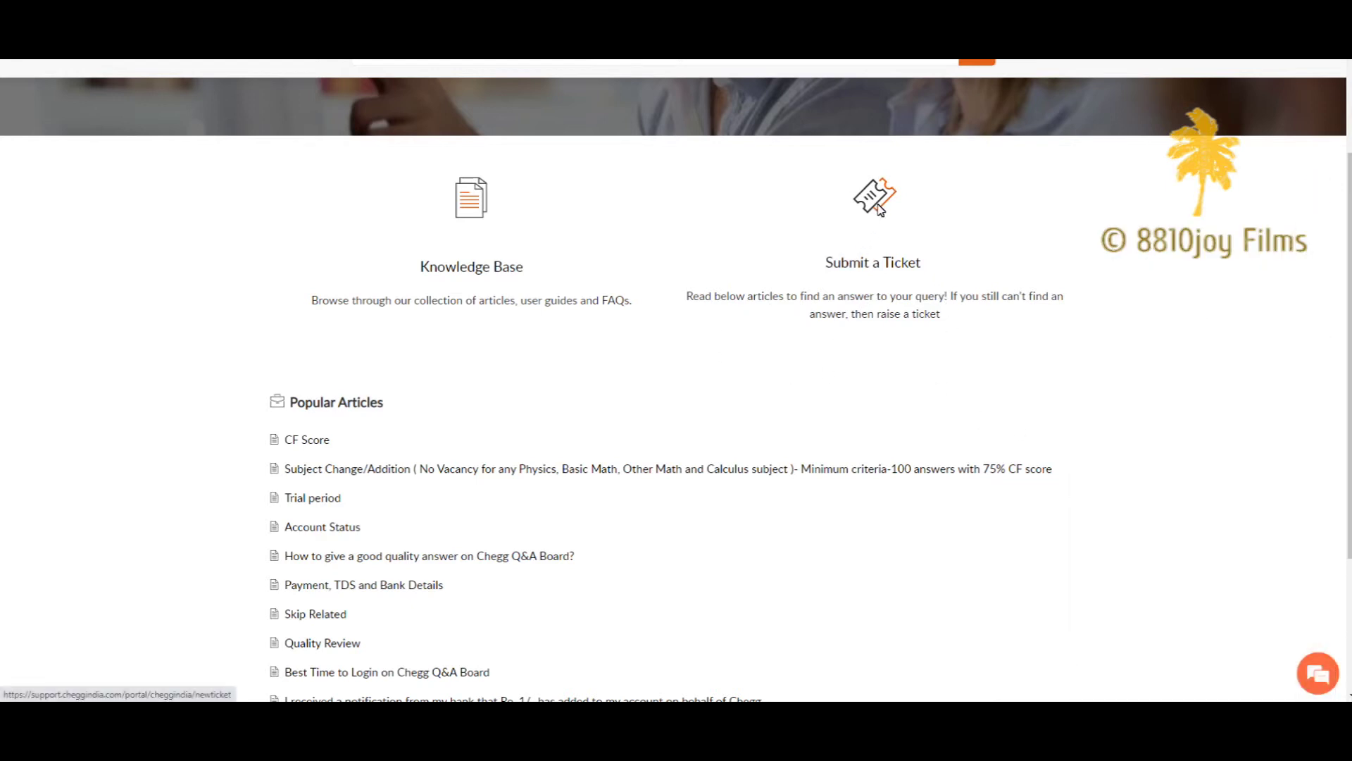
click(877, 208)
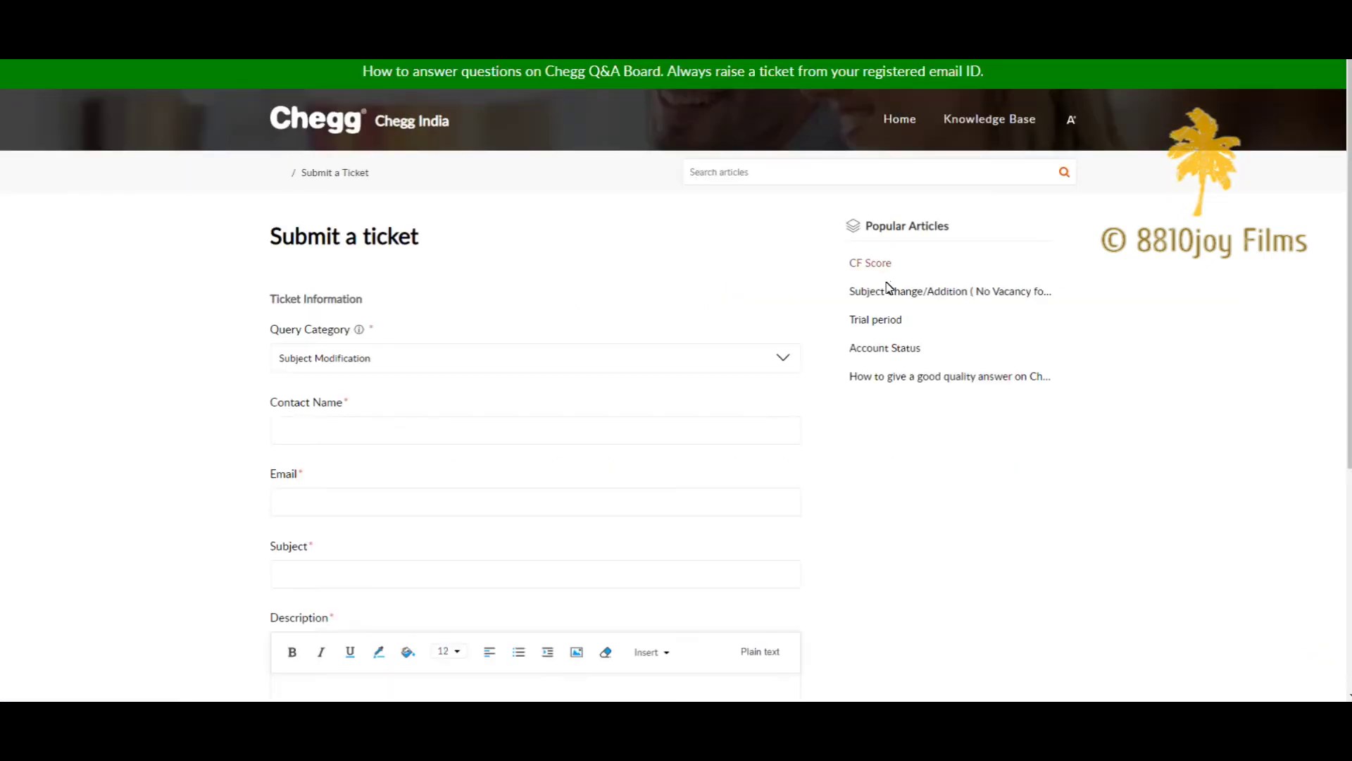
Change the ticket's Query Category from Subject Modification to 'Others'
click(669, 372)
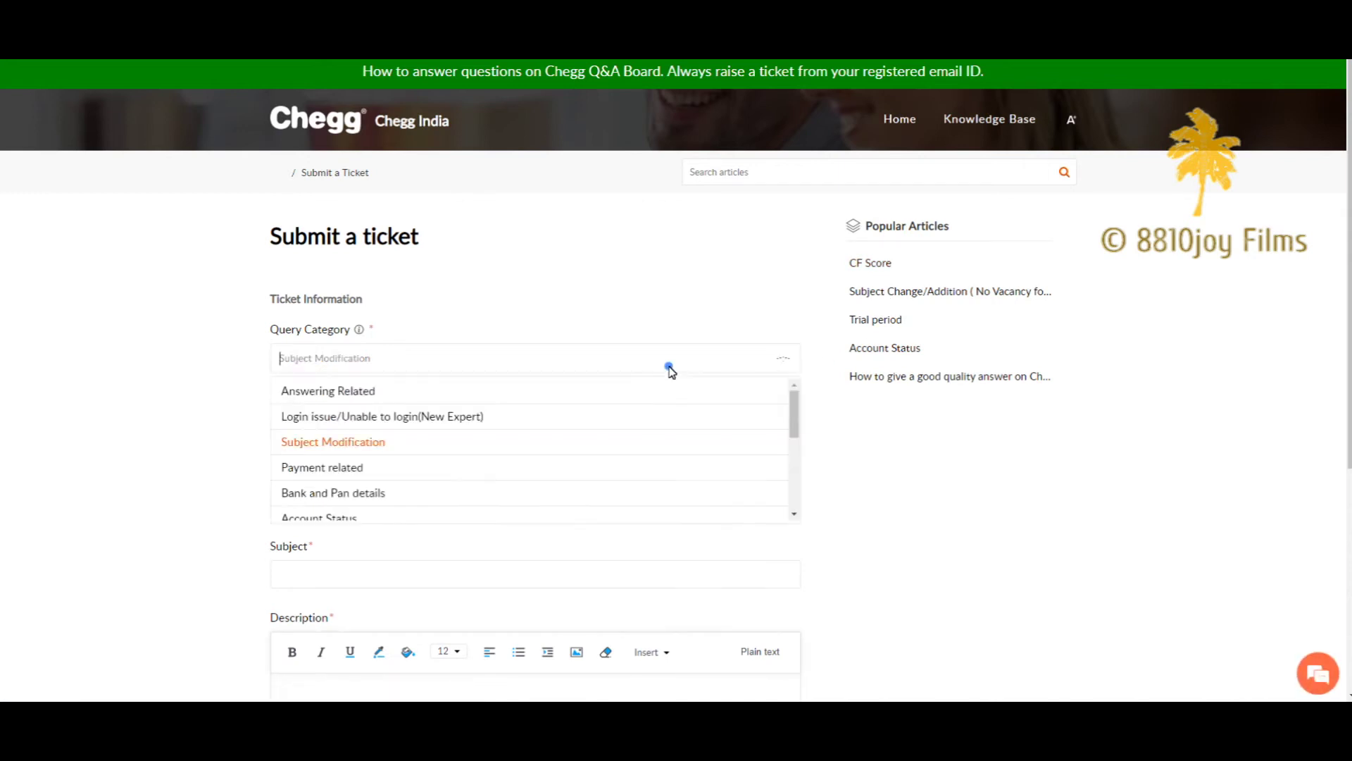
scroll(396, 479, down, 5)
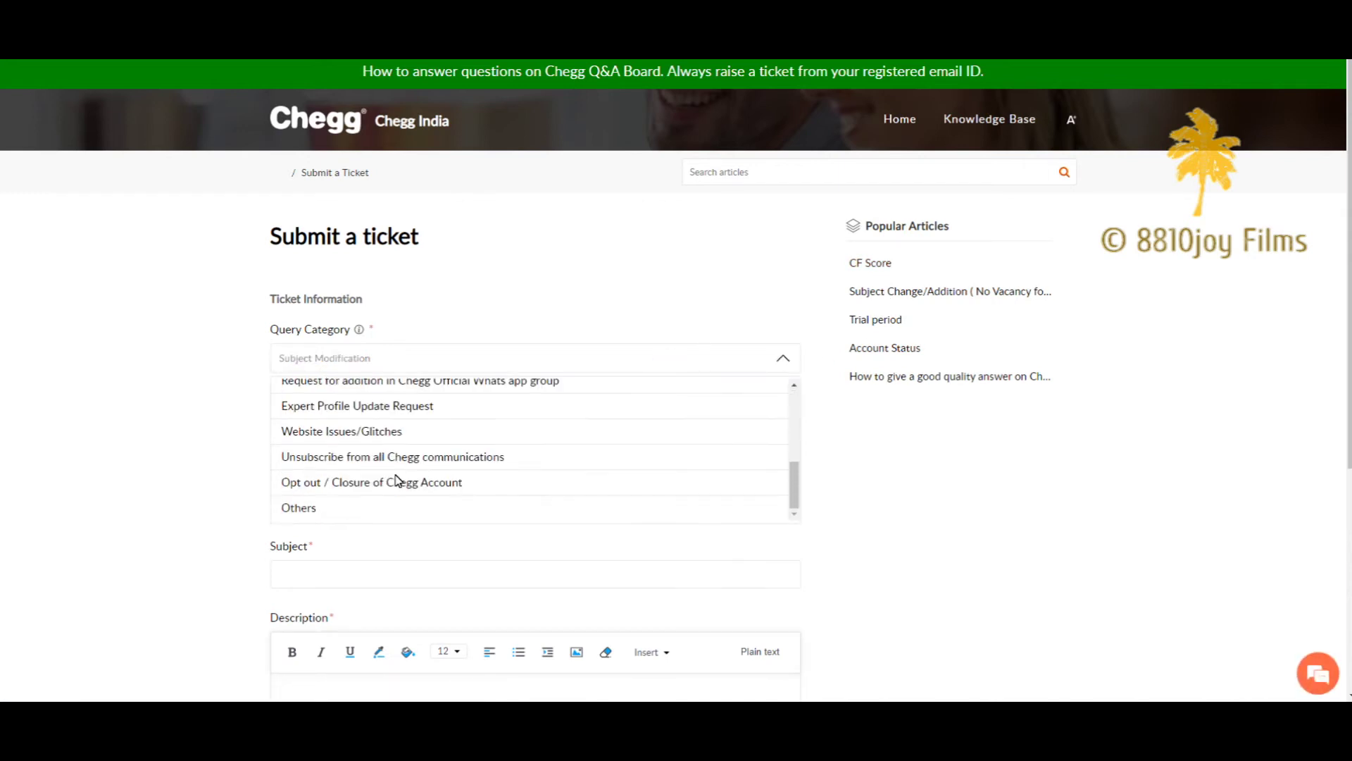
click(300, 512)
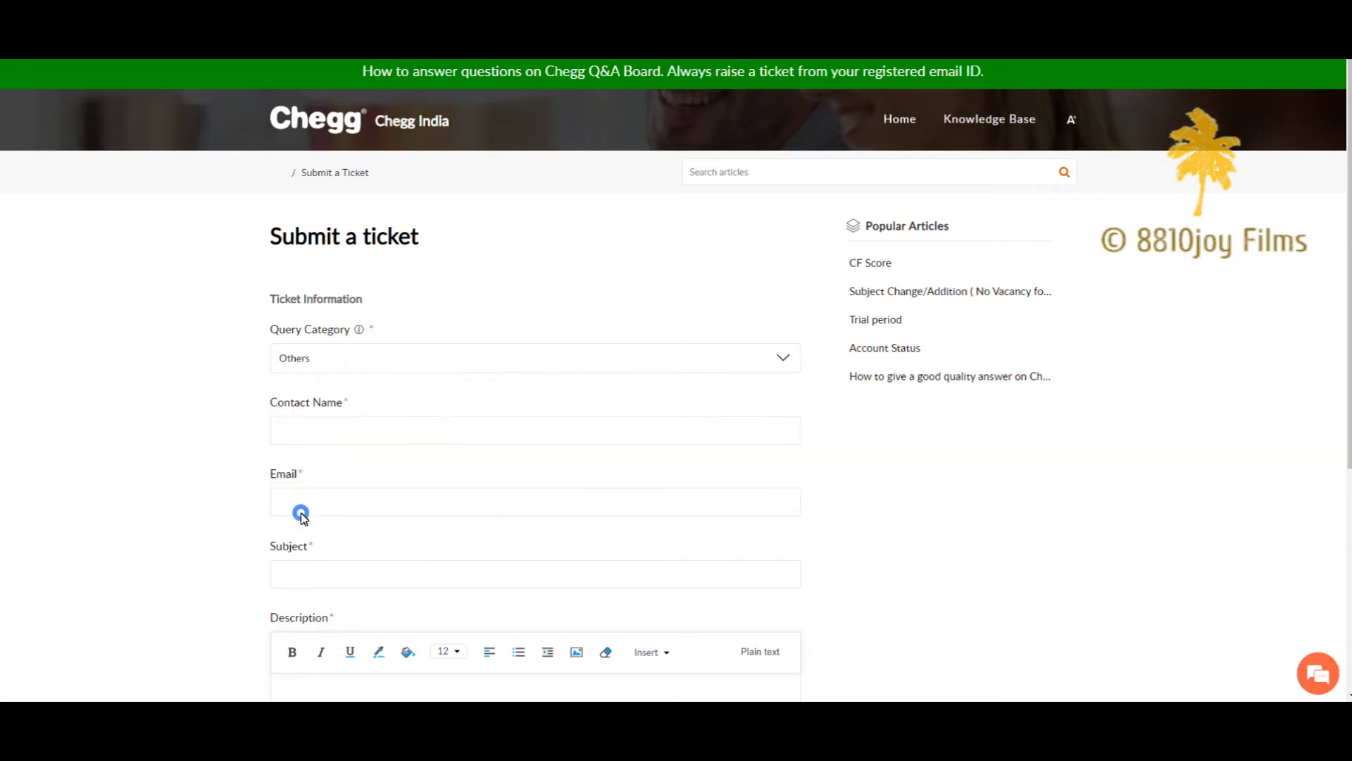
scroll(339, 475, down, 2)
click(338, 365)
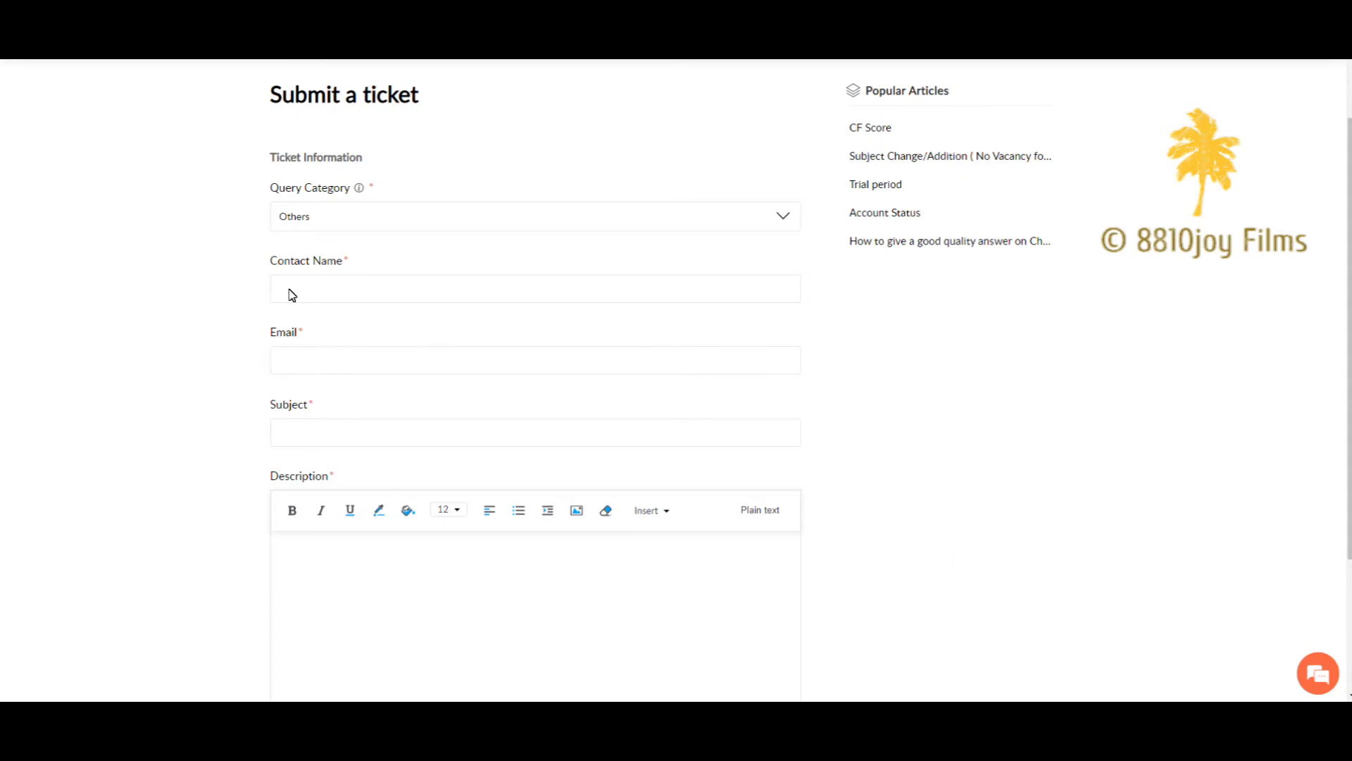
Move past the Subject field into the Description editor to begin writing
click(319, 438)
scroll(396, 540, down, 2)
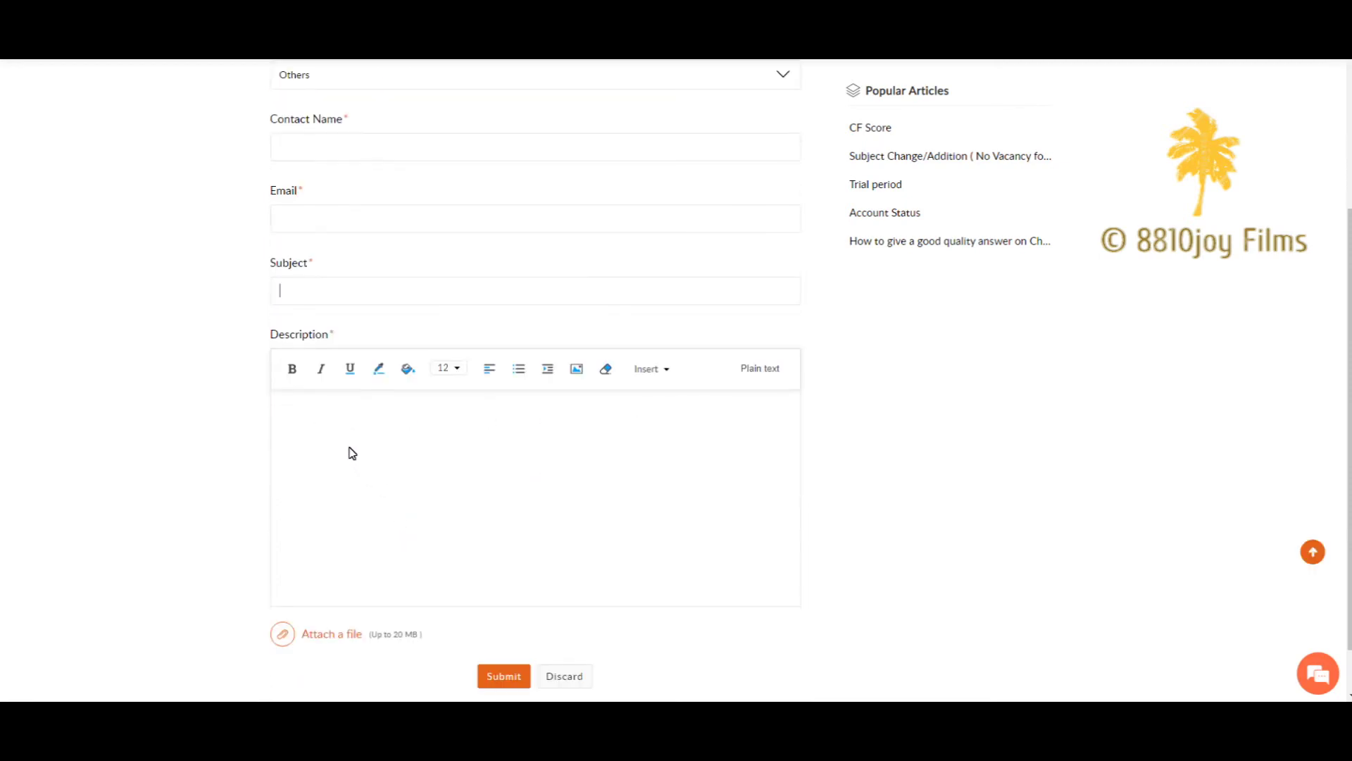
click(334, 423)
text(AS)
text( I AM WO)
text(RKING )
text(IN YOUR PRESTIGI)
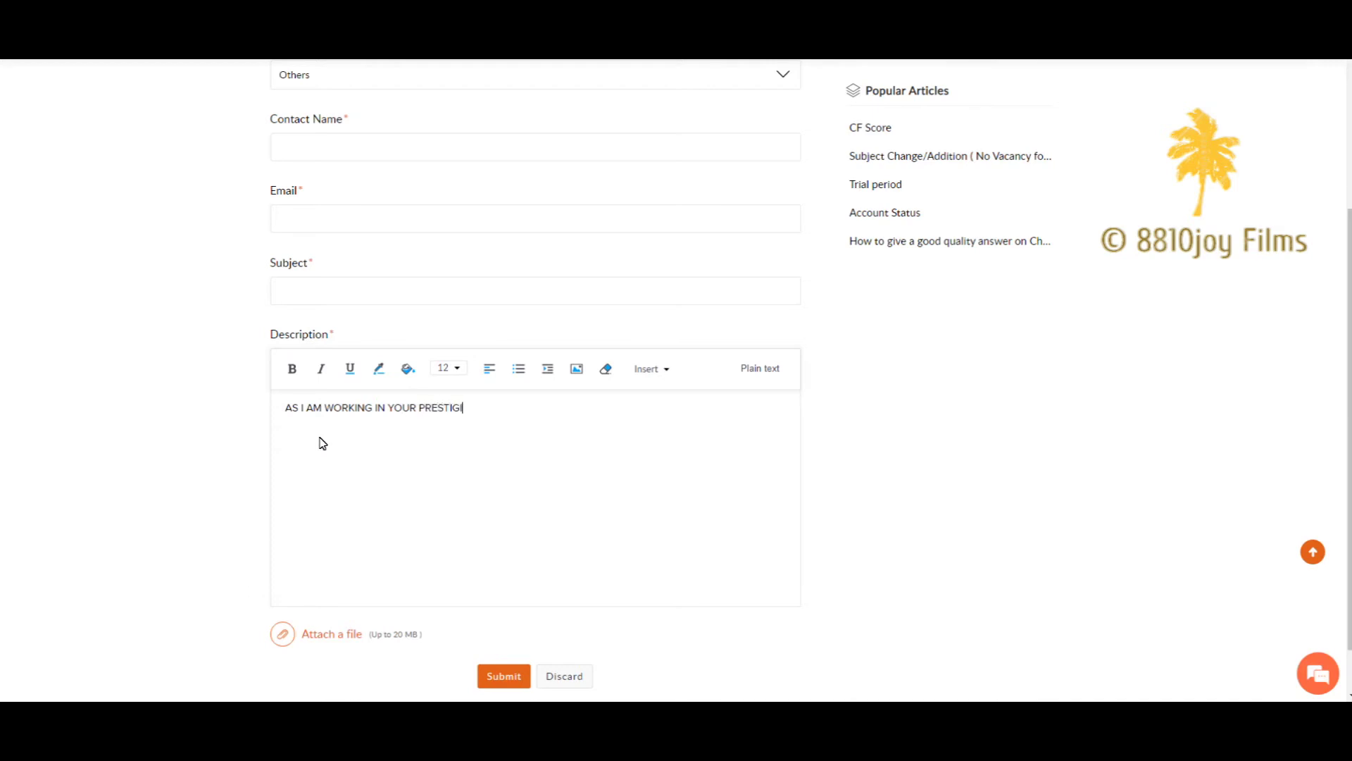
text(OUS COMP)
text(ANY)
text( SINCE )
text(---)
text( MON)
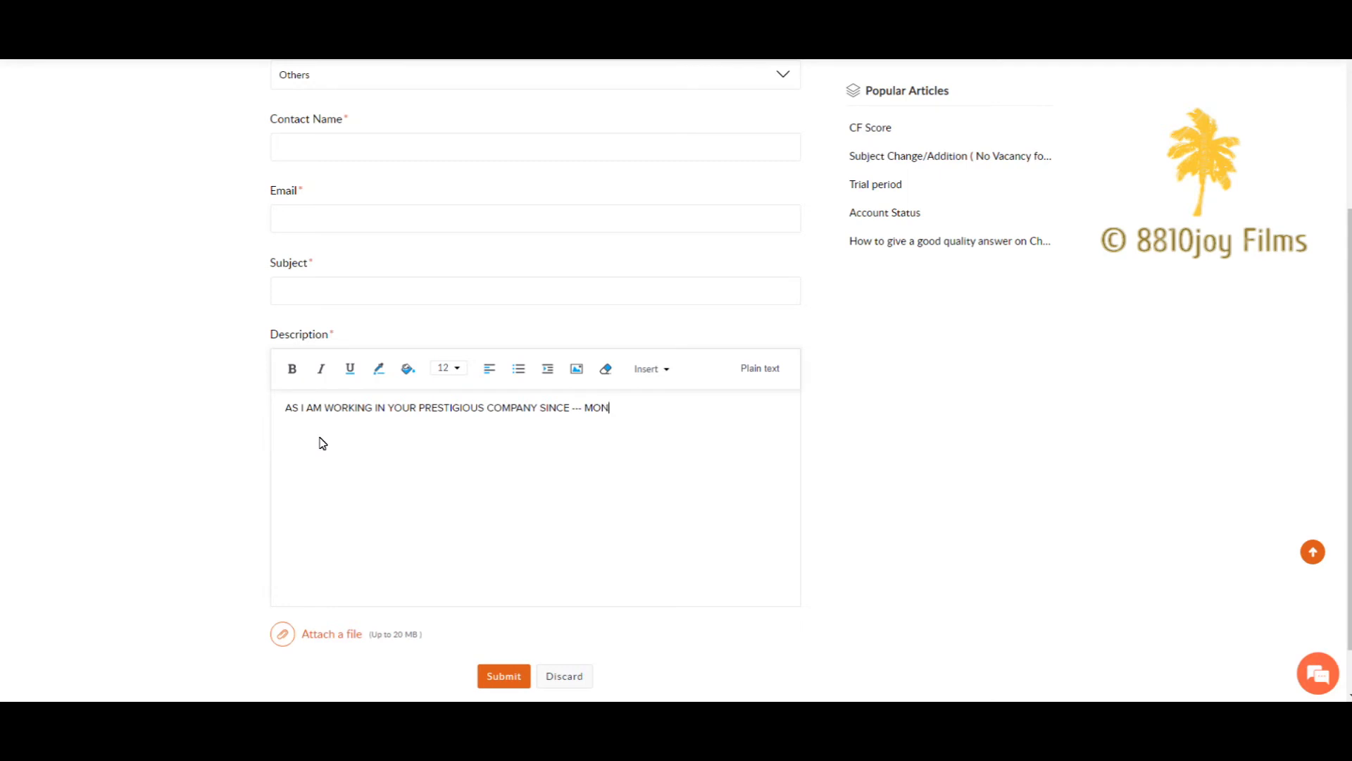
text(THS O)
text(R YEARS)
text(AND SOLV)
text(ED NUMBE)
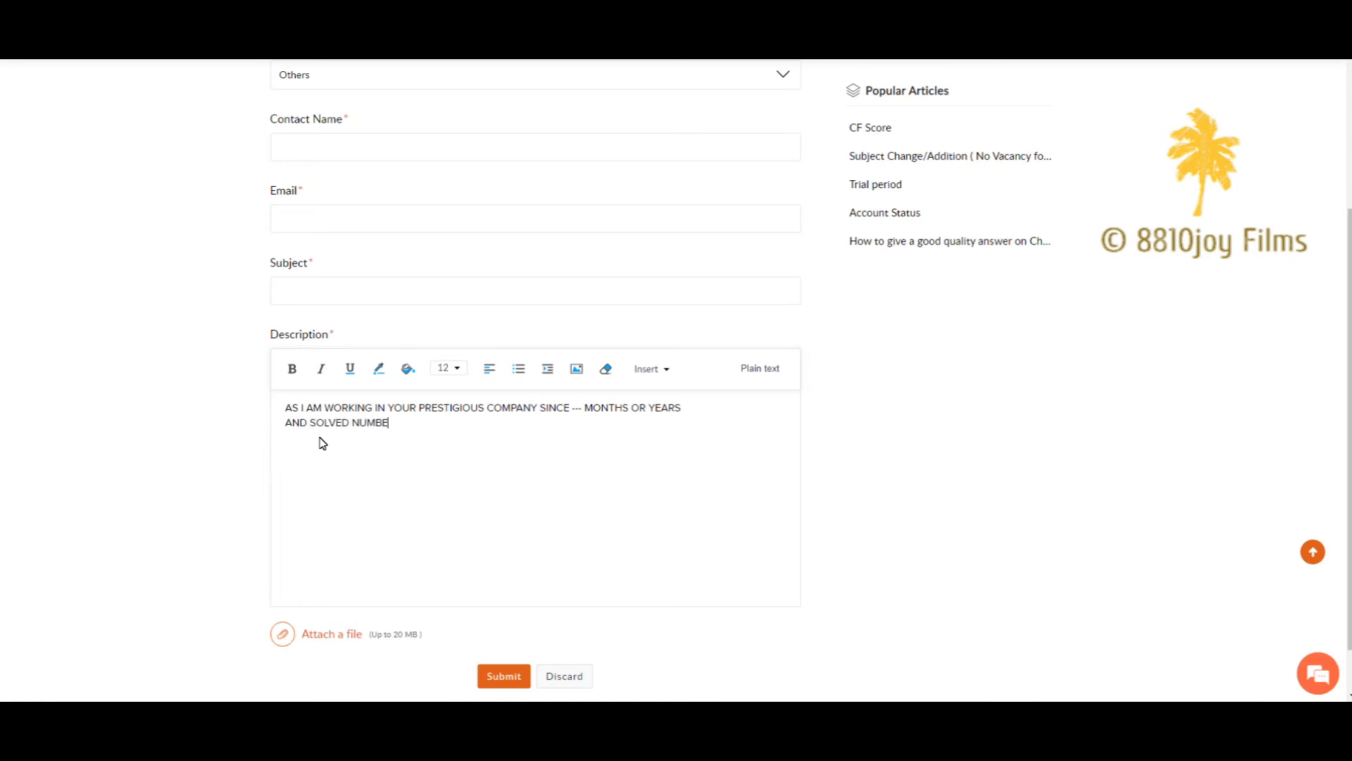
text(R OF Q)
text(UESTIO)
text(NS AND H)
text(EPLED ST)
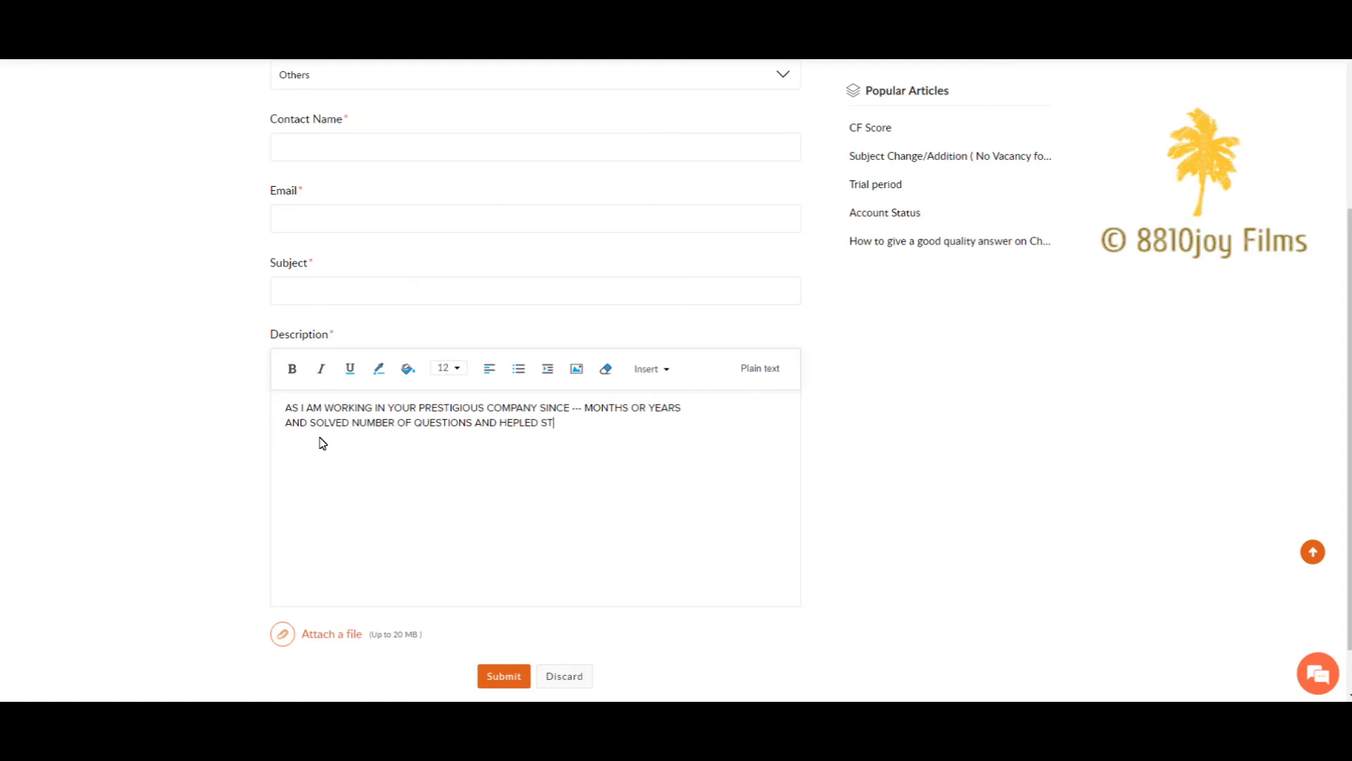
text(UDENTS )
text(IN)
text( MY BEST )
text(POSSIBLE)
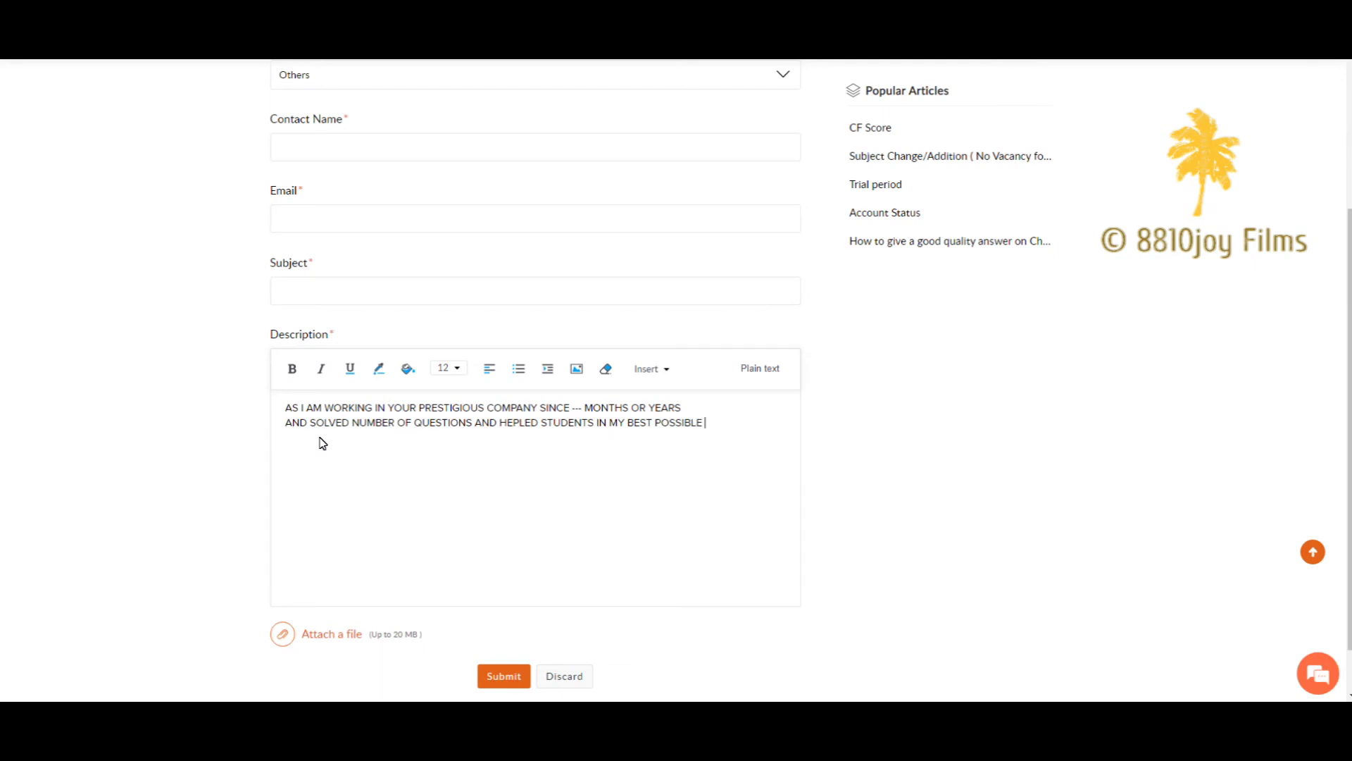
text( WAY)
Start a new description line for the experience certificate request
key(Return)
text(WOU)
text(LD REQU)
text(EST YOU)
text( TO PL)
text(EASE )
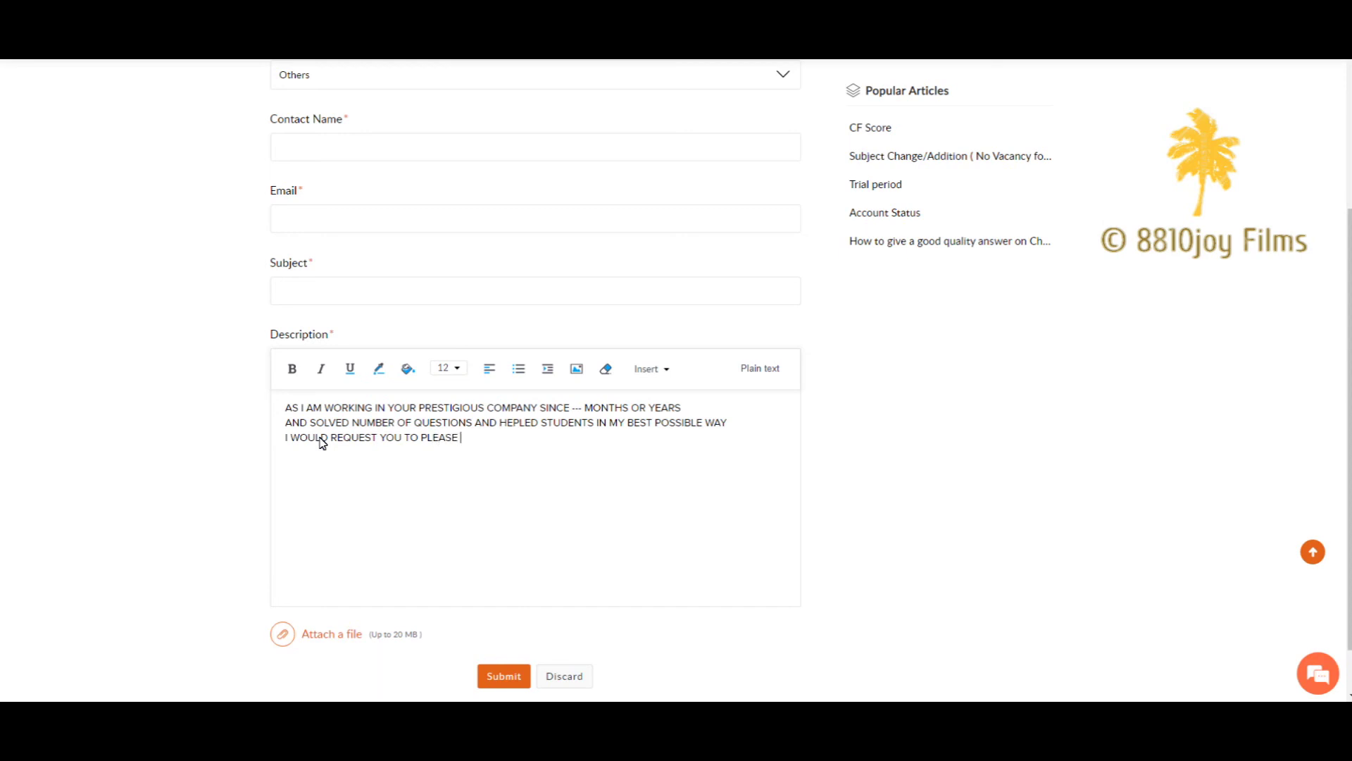
text(I)
text(SSUE M)
text(E A )
text(EXPERIENCE CERTIFICATE)
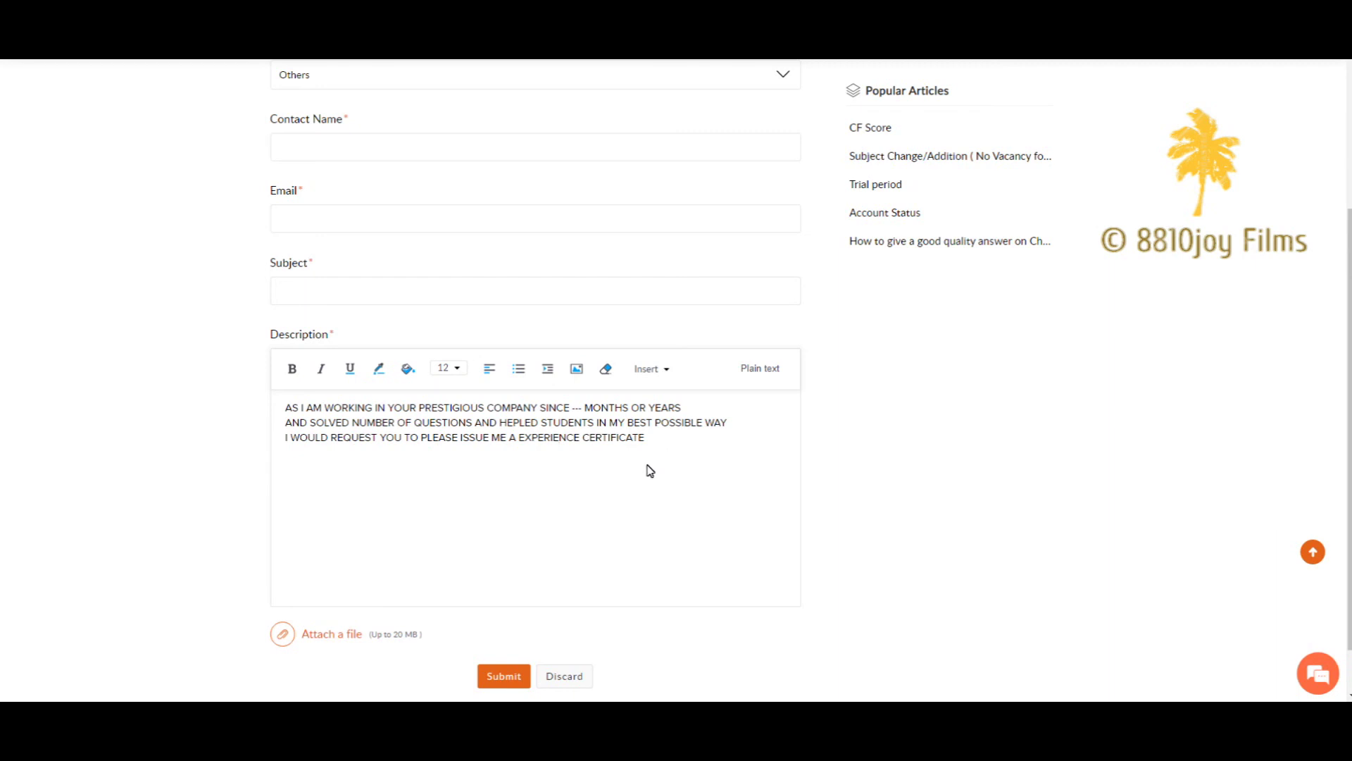
Return the cursor to the end of the three-line description
click(657, 439)
scroll(674, 453, down, 2)
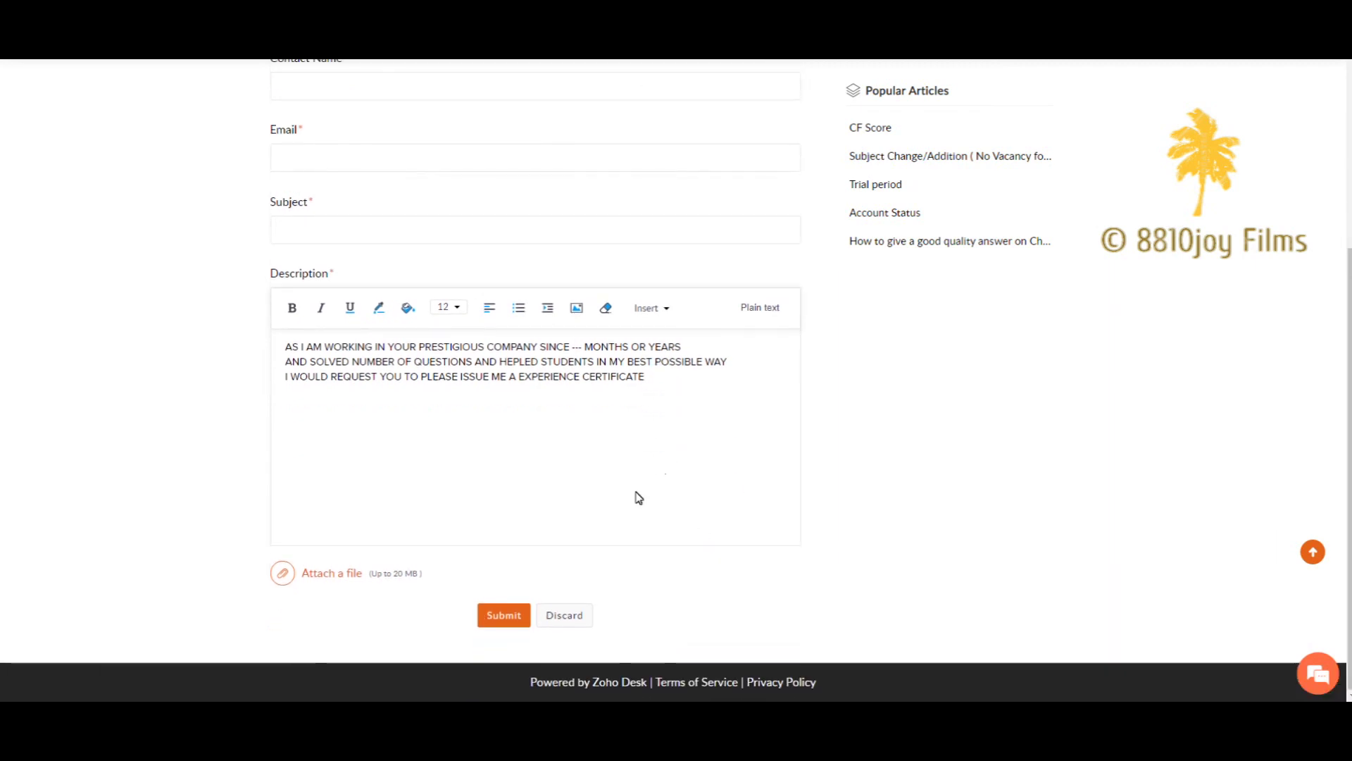